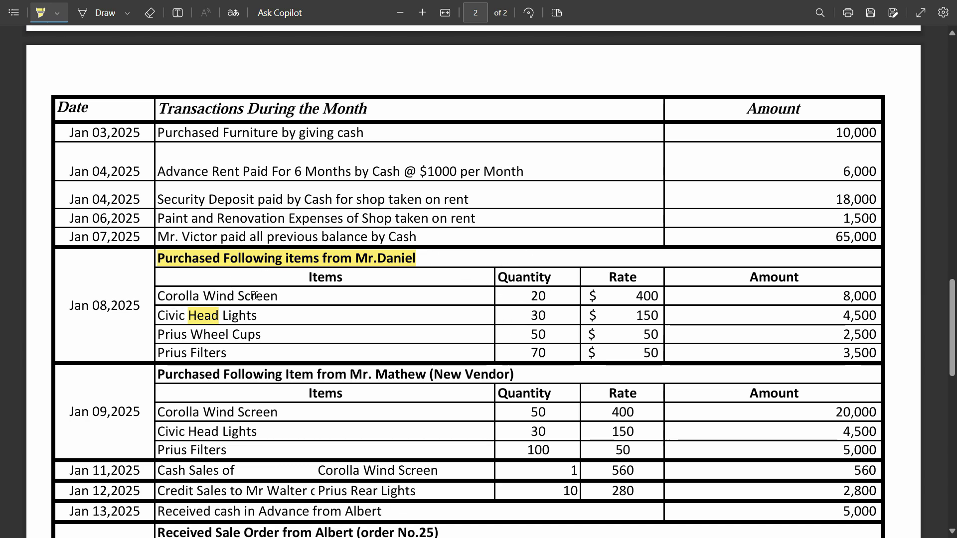
Step: From the Vendors & Purchases page, start a new bill through Enter Bills > New Bill
key(alt+Tab)
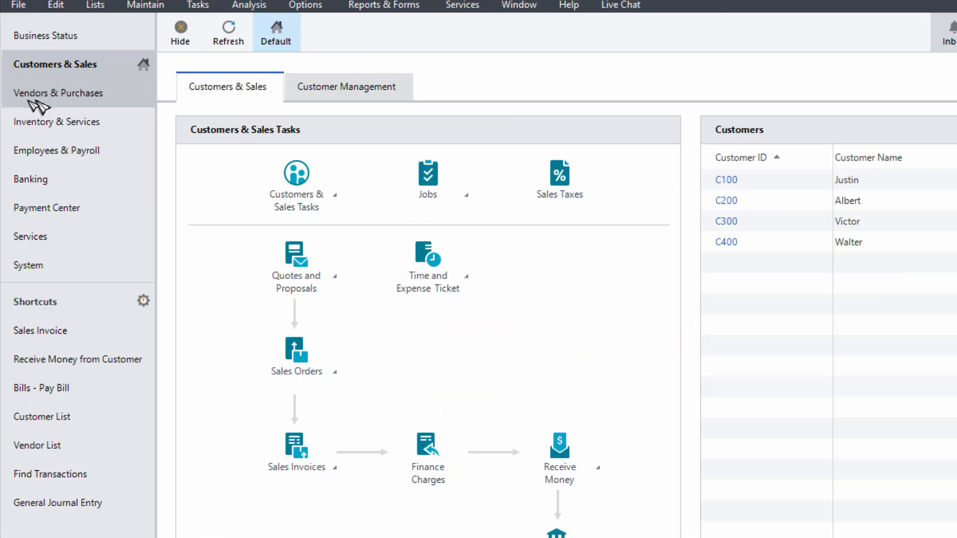
click(30, 102)
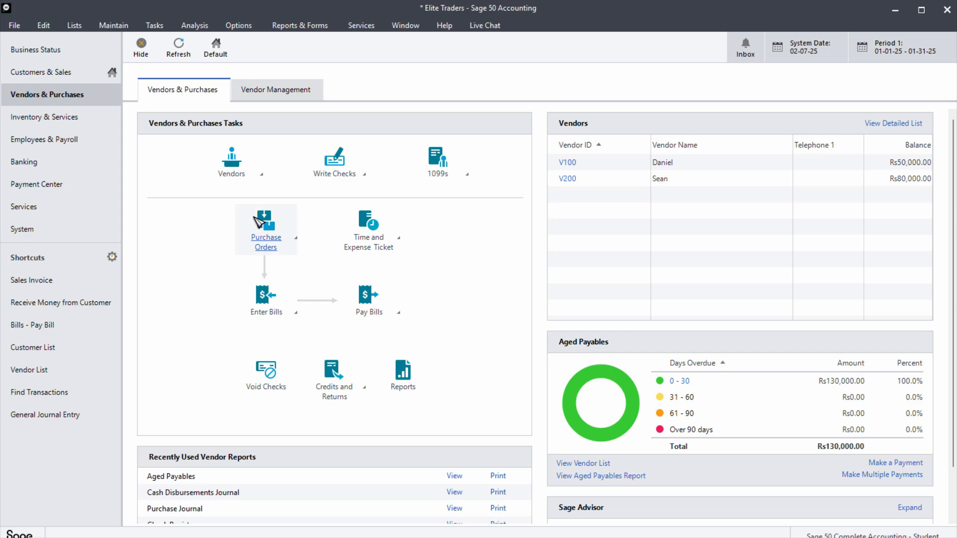
click(267, 294)
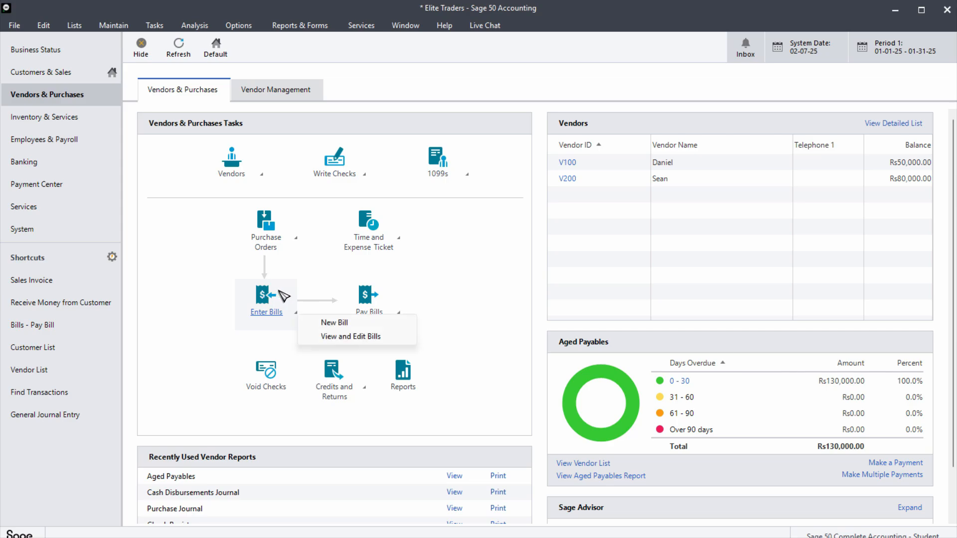
click(371, 320)
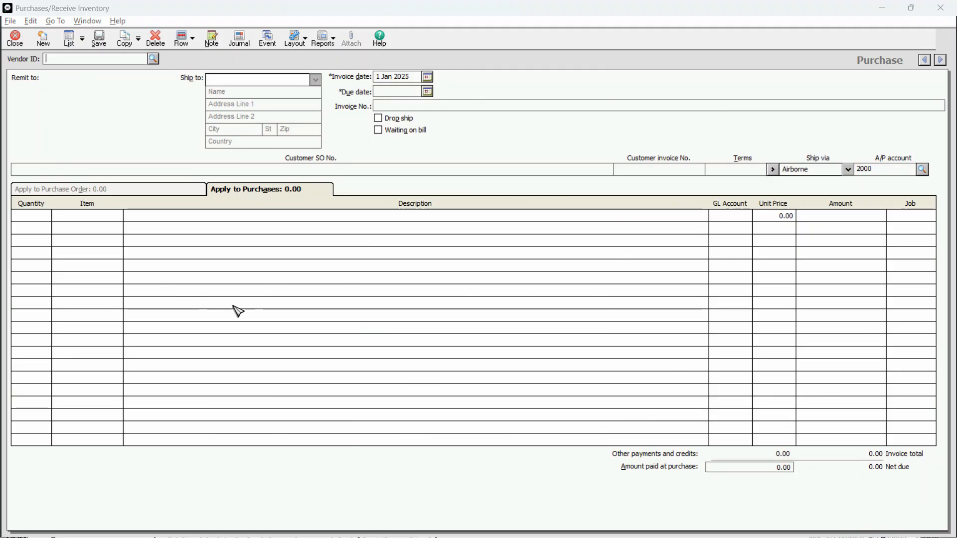
Step: Select the first listed vendor, V100, for the bill
key(alt+Tab)
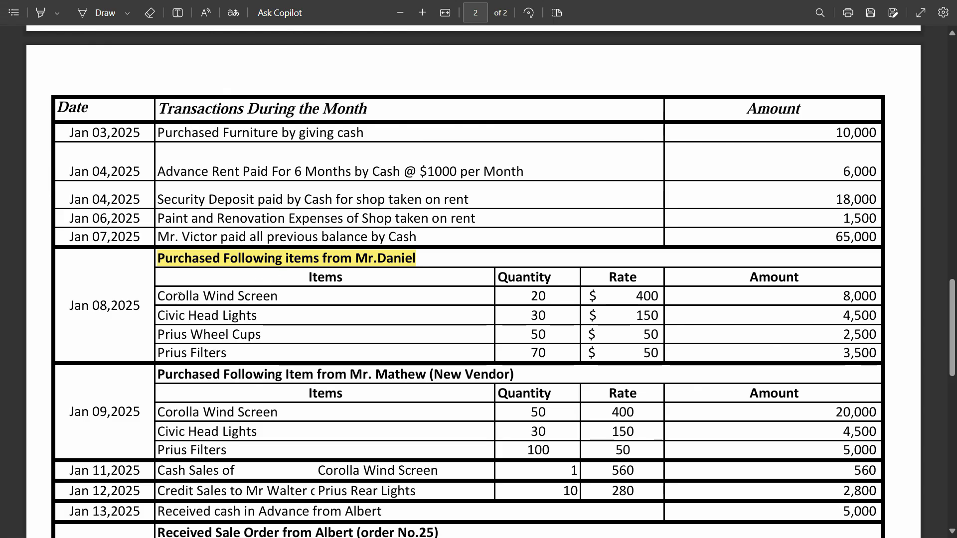
key(alt+Tab)
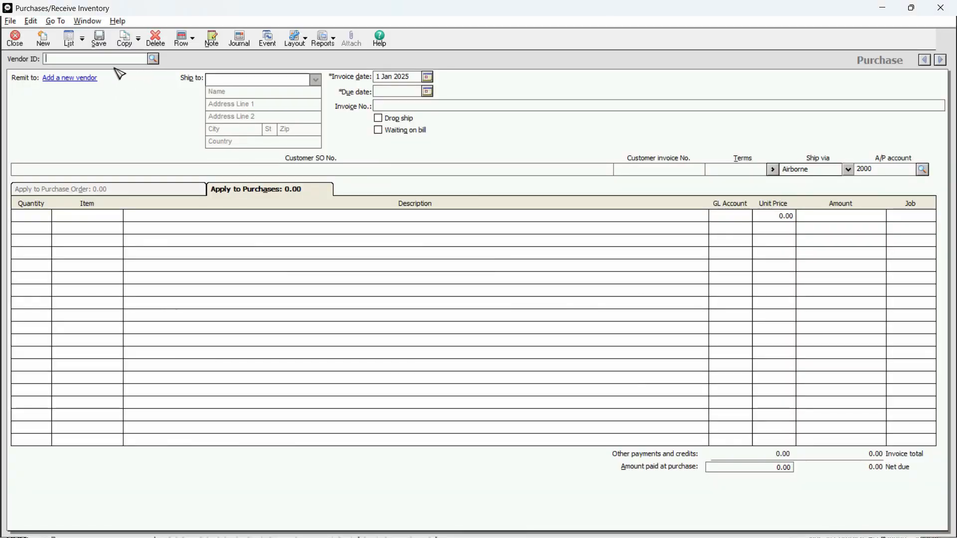
click(153, 59)
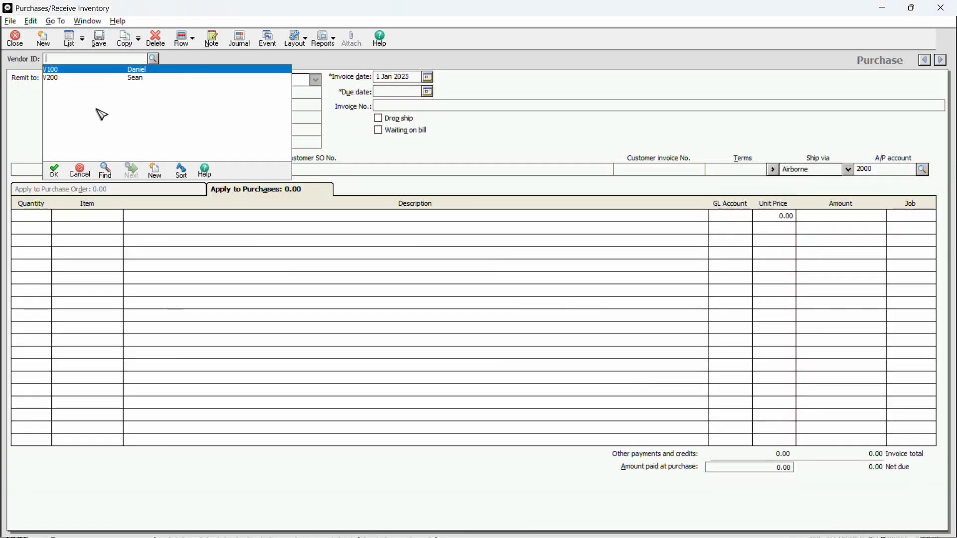
click(150, 76)
Step: Set the invoice date to 8 Jan 2025 and accept the 7 Feb 2025 due date
click(395, 78)
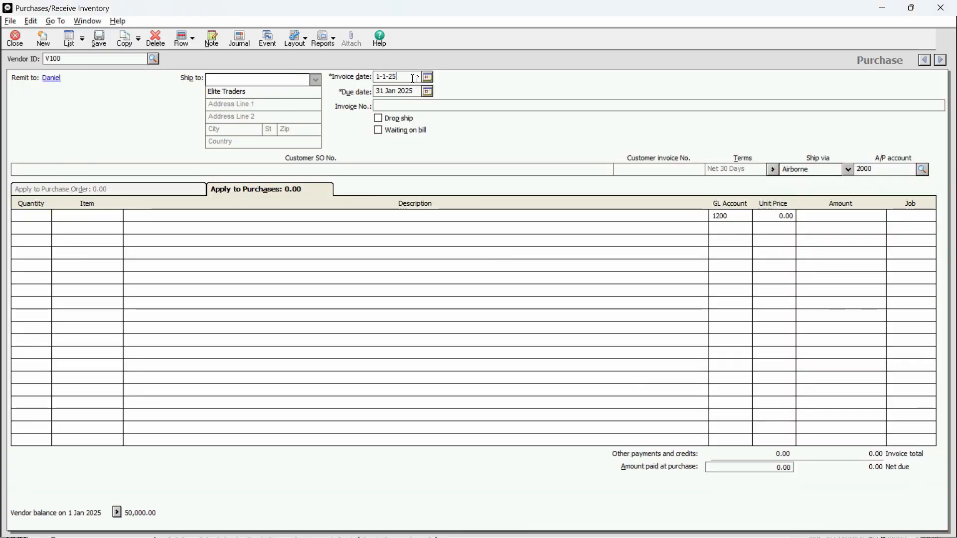
key(alt+Tab)
key(alt+Tab)
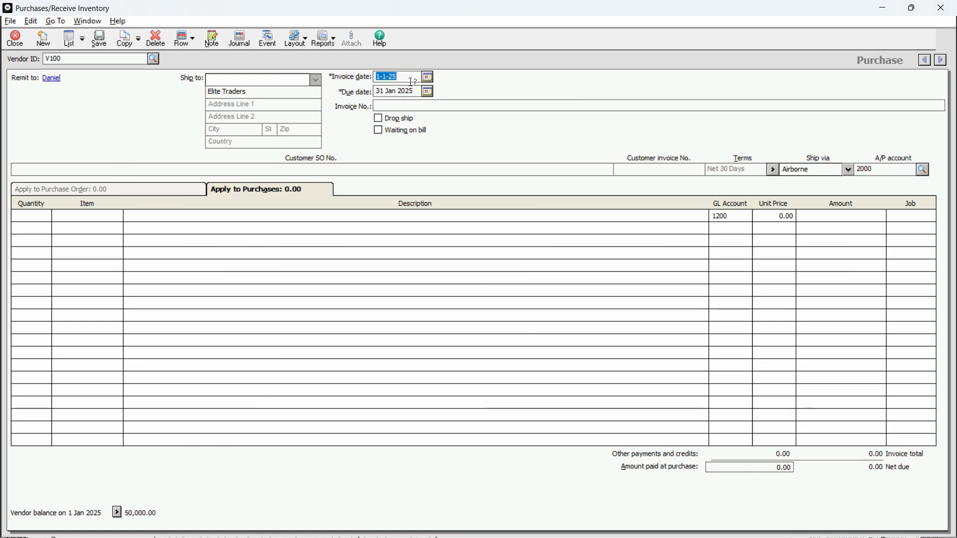
text(8)
key(Tab)
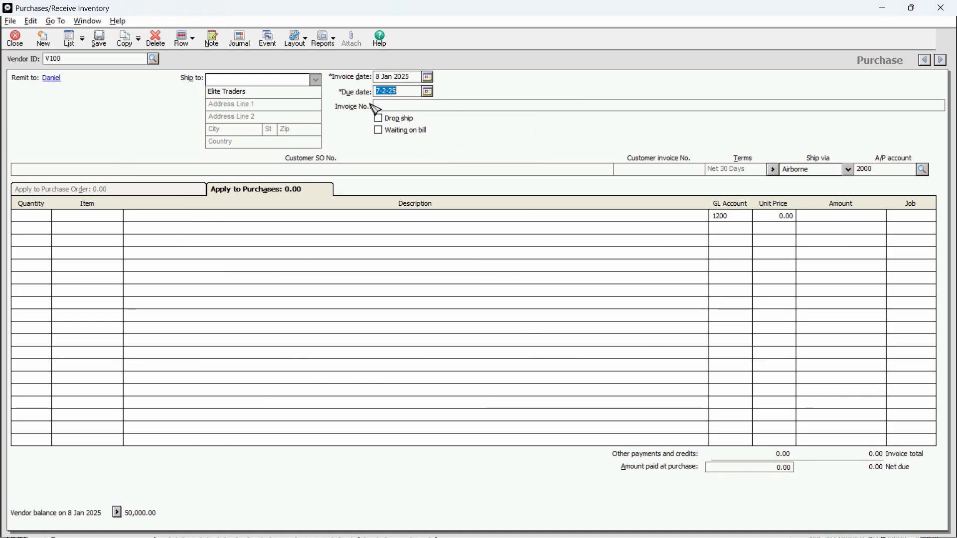
click(387, 107)
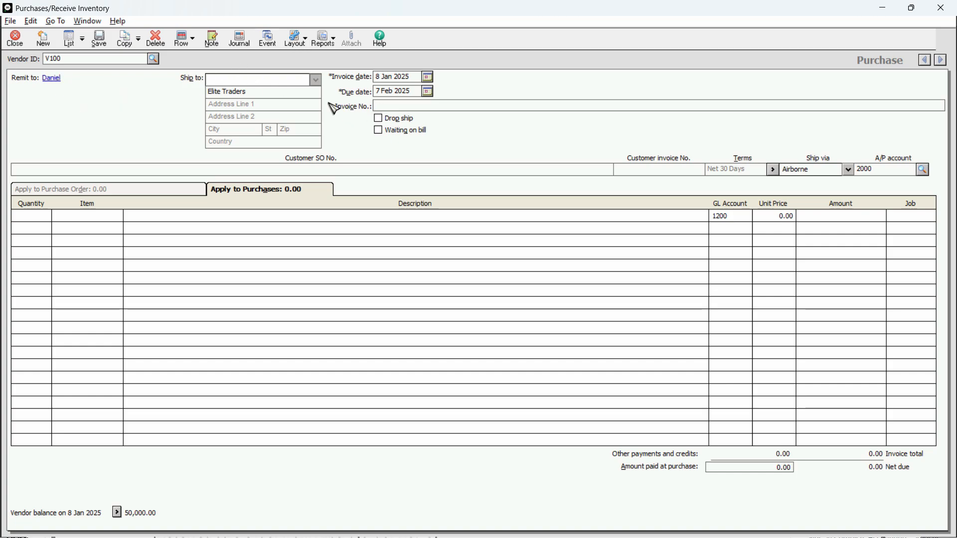
Step: Enter 2001 as the invoice number
key(alt+Tab)
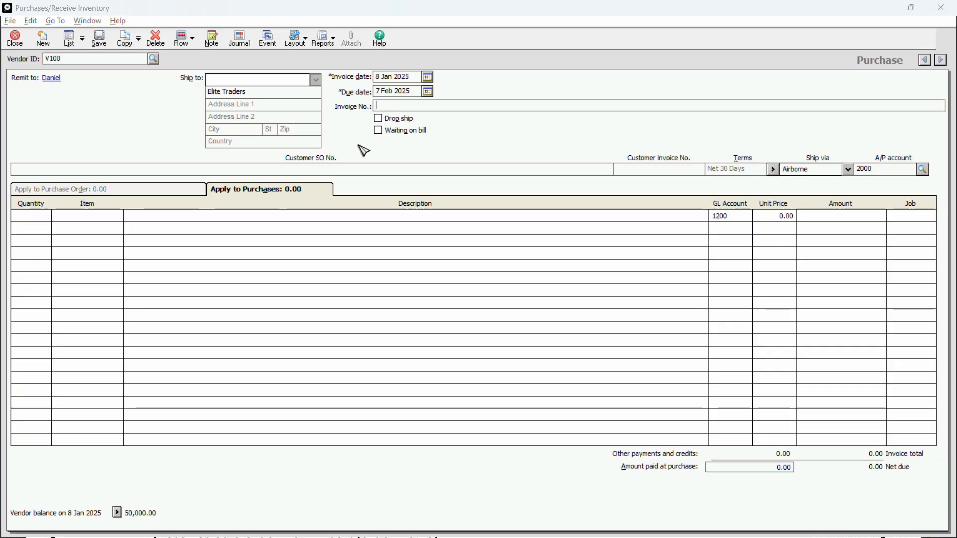
key(alt+Tab)
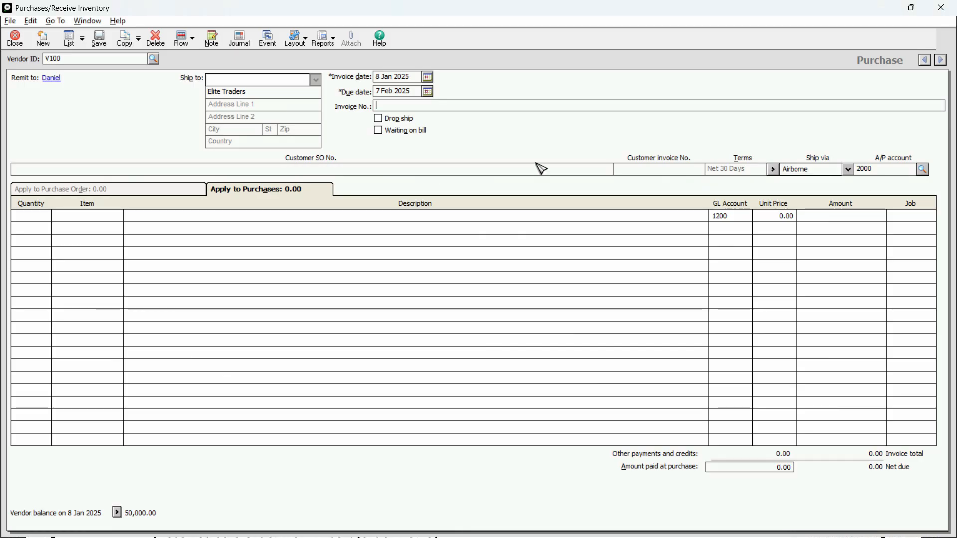
text(1)
key(Tab)
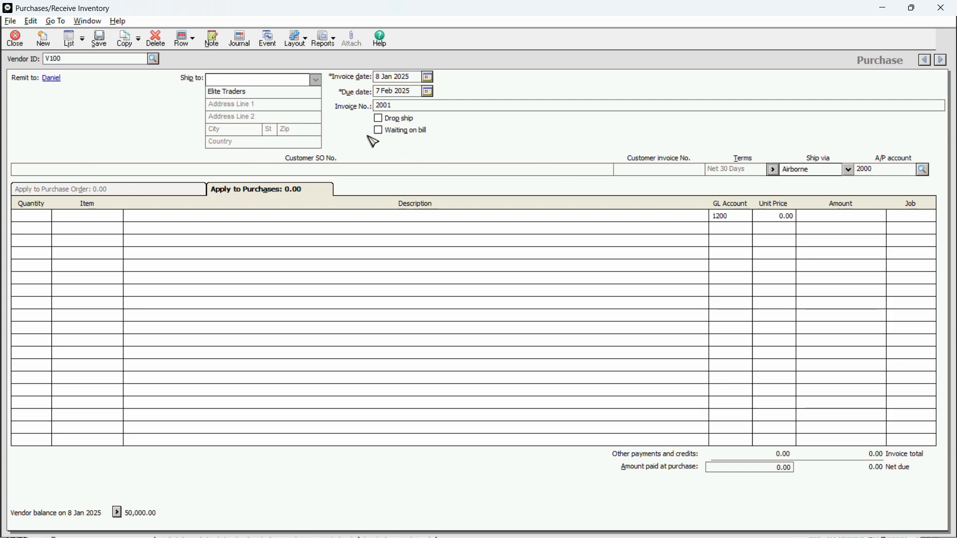
click(43, 217)
key(alt+Tab)
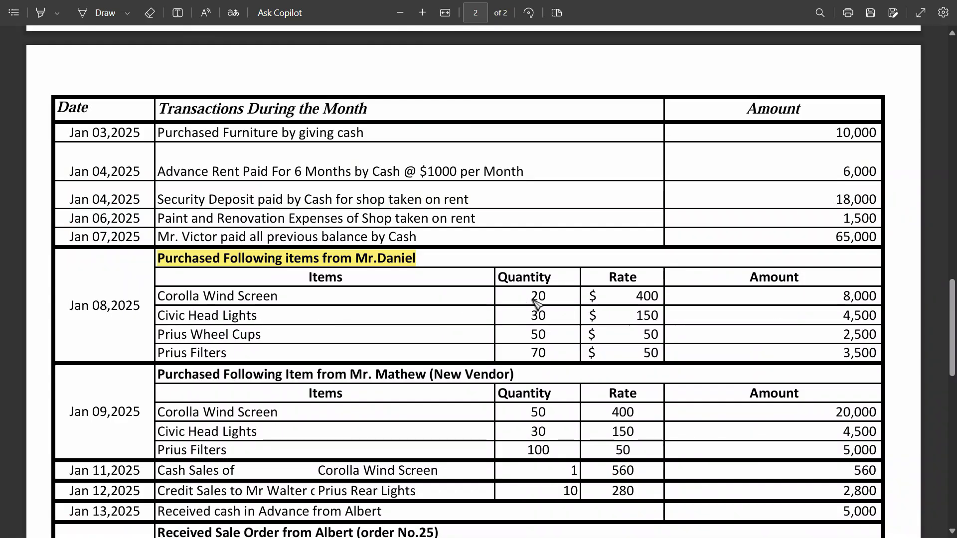
Step: Add line one: 20 × IT001 Corolla Wind Screen to 1200 Inventory, totalling 8,000.00
key(alt+Tab)
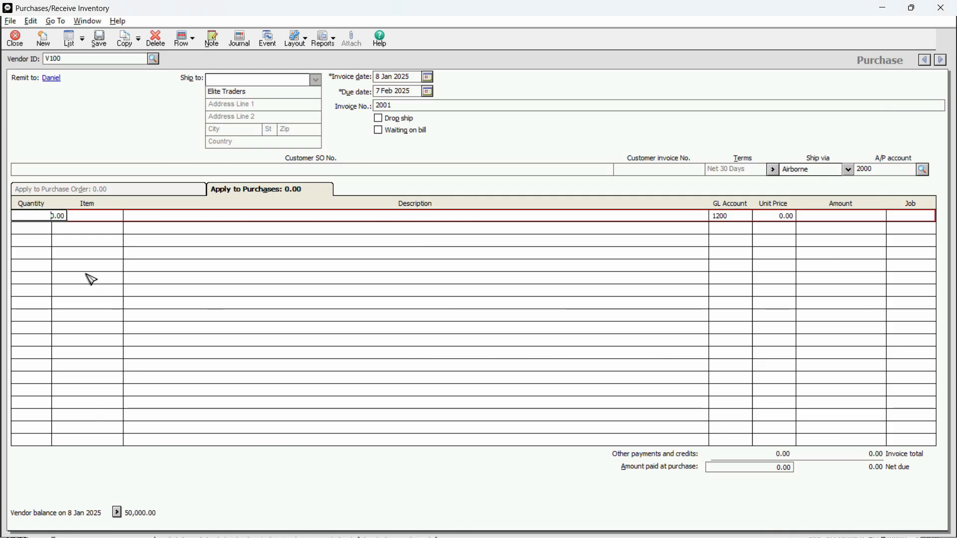
text(20)
key(Tab)
key(alt+Tab)
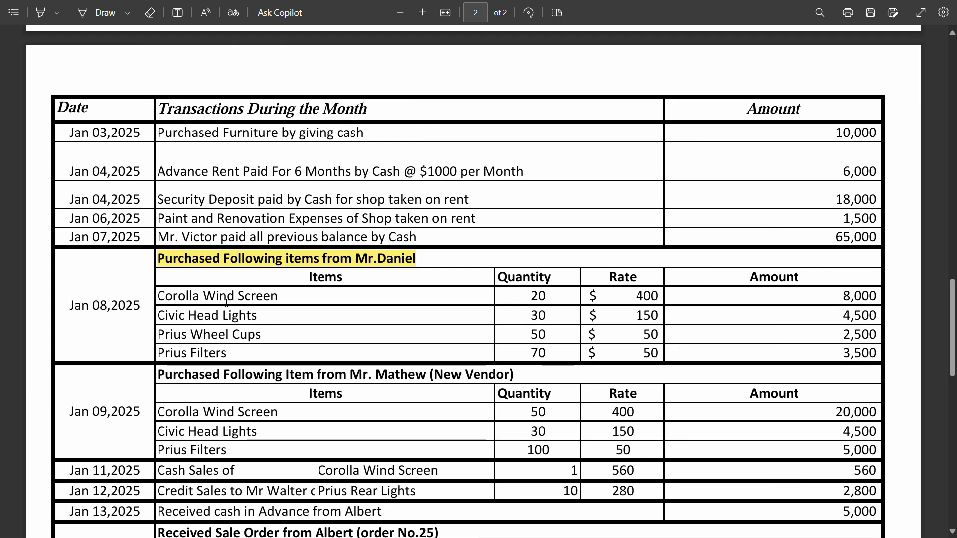
key(alt+Tab)
text(IT001)
key(Tab)
key(Tab)
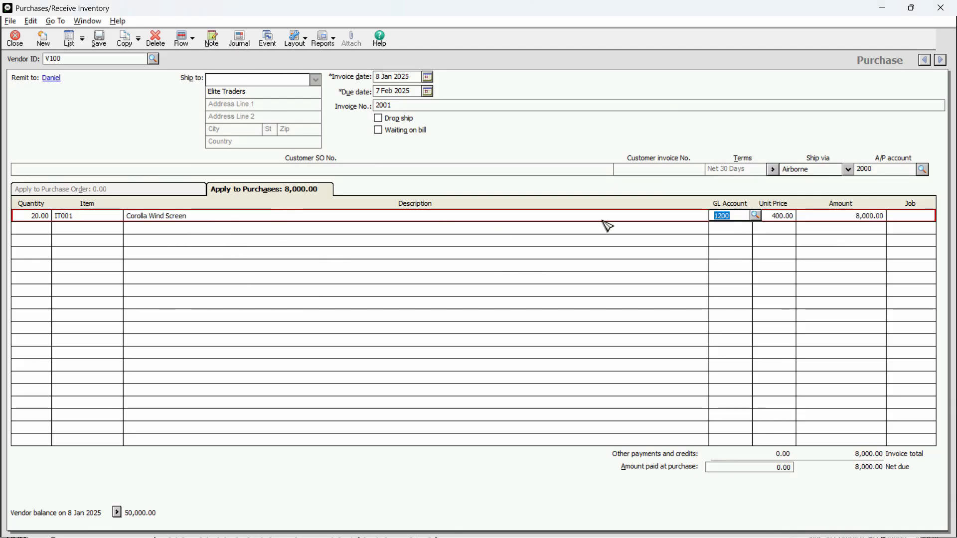
click(756, 216)
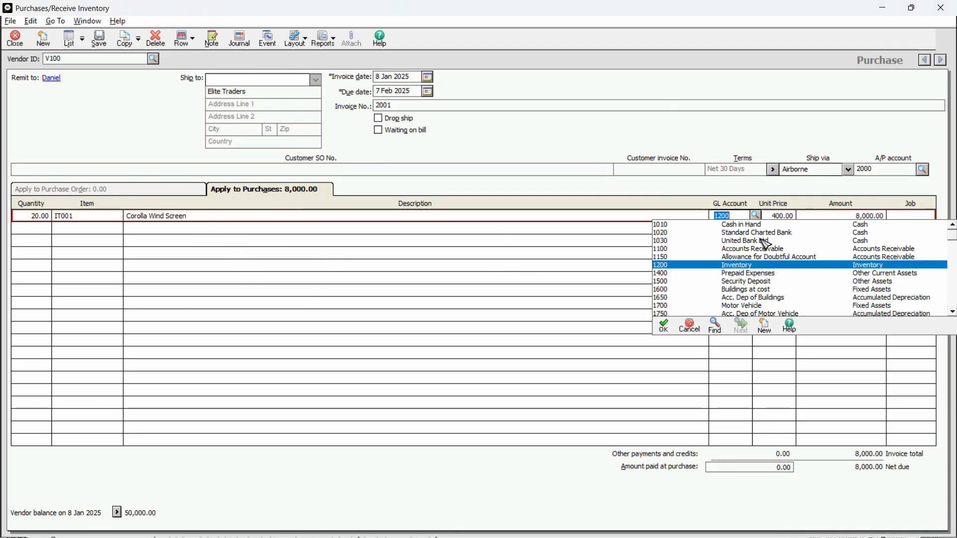
click(784, 217)
click(785, 217)
key(alt+Tab)
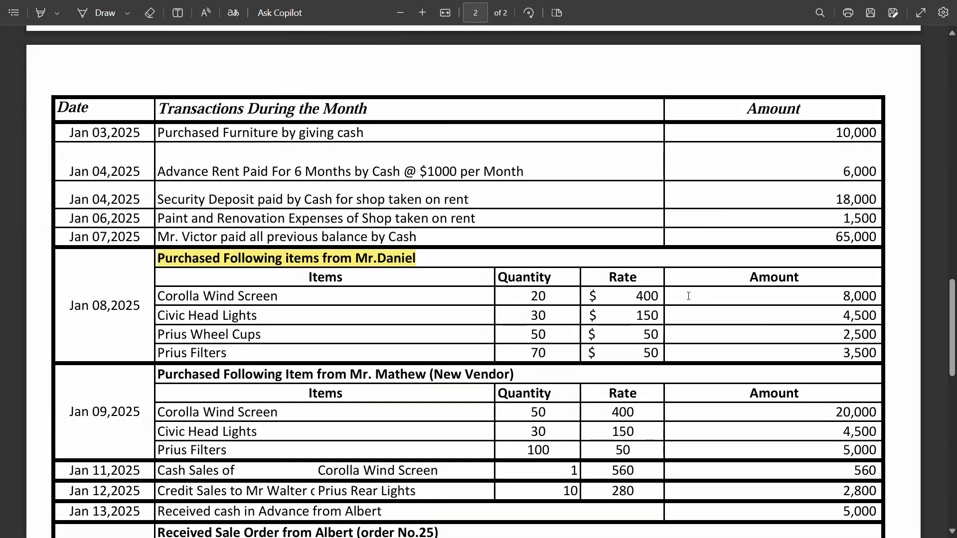
key(alt+Tab)
click(867, 217)
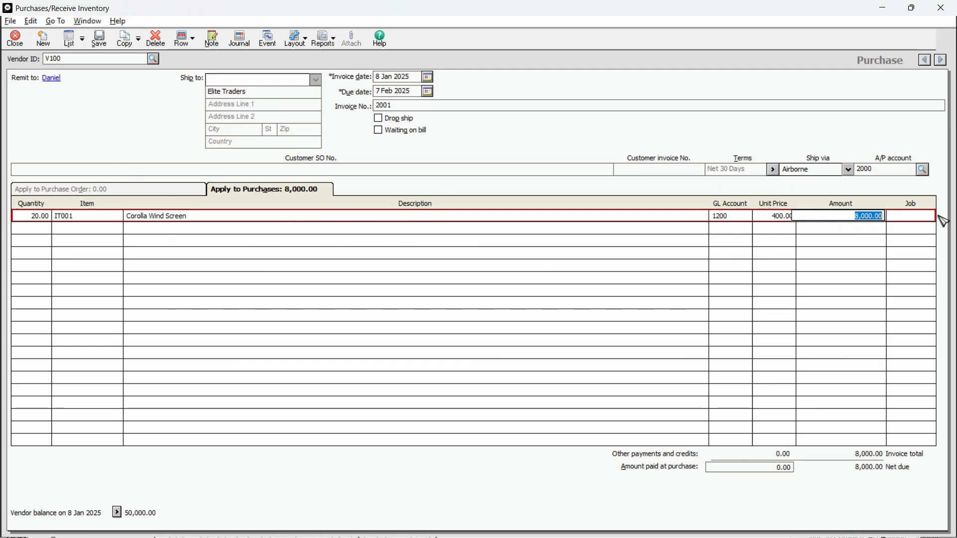
key(Tab)
key(Tab)
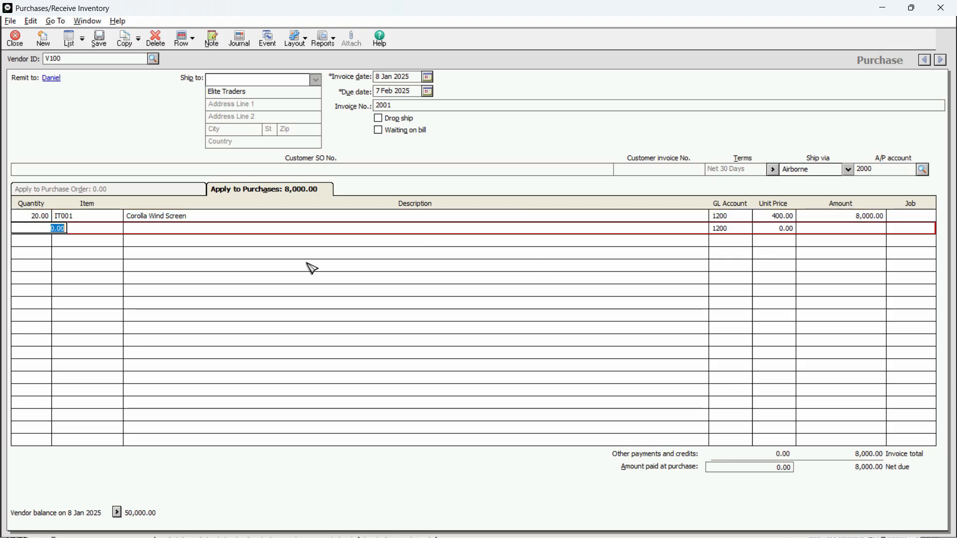
Step: Add line two: 30 × IT002 Civic head Lights at 150.00 each
key(alt+Tab)
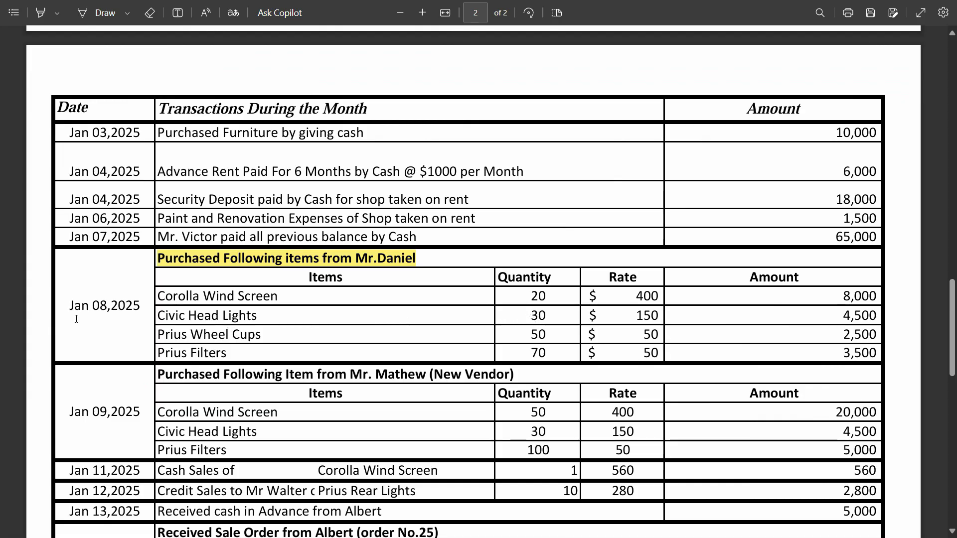
key(alt+Tab)
text(30)
key(Tab)
click(118, 228)
double_click(195, 247)
click(742, 228)
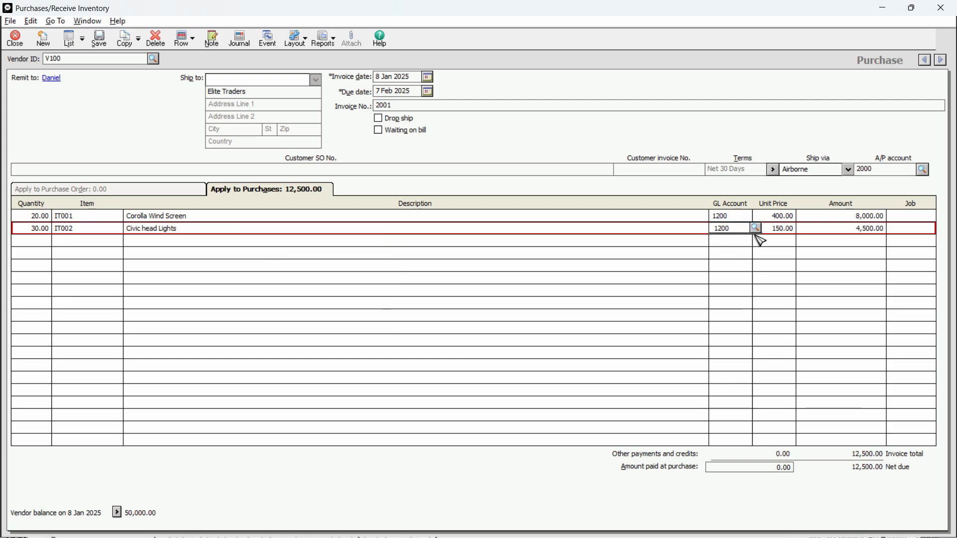
key(Tab)
key(Tab)
key(alt+Tab)
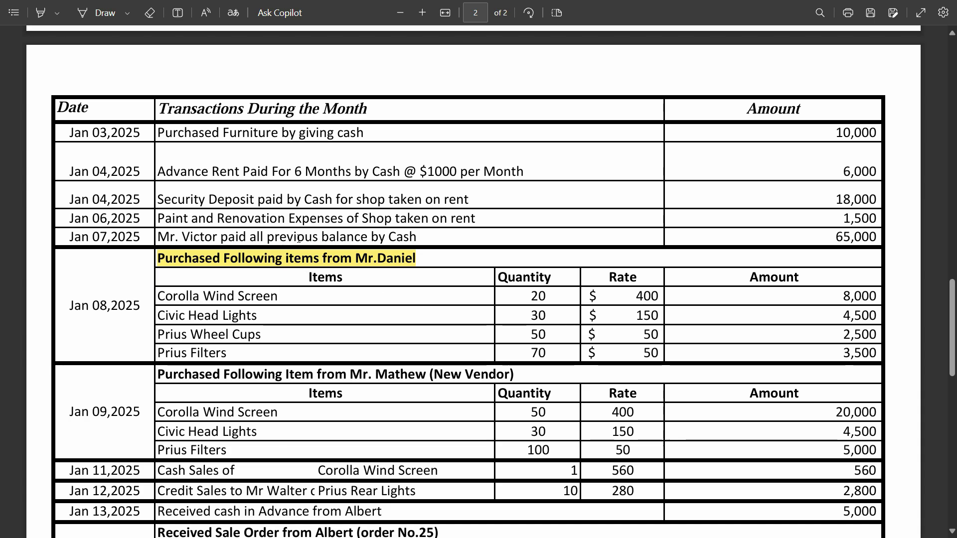
key(alt+Tab)
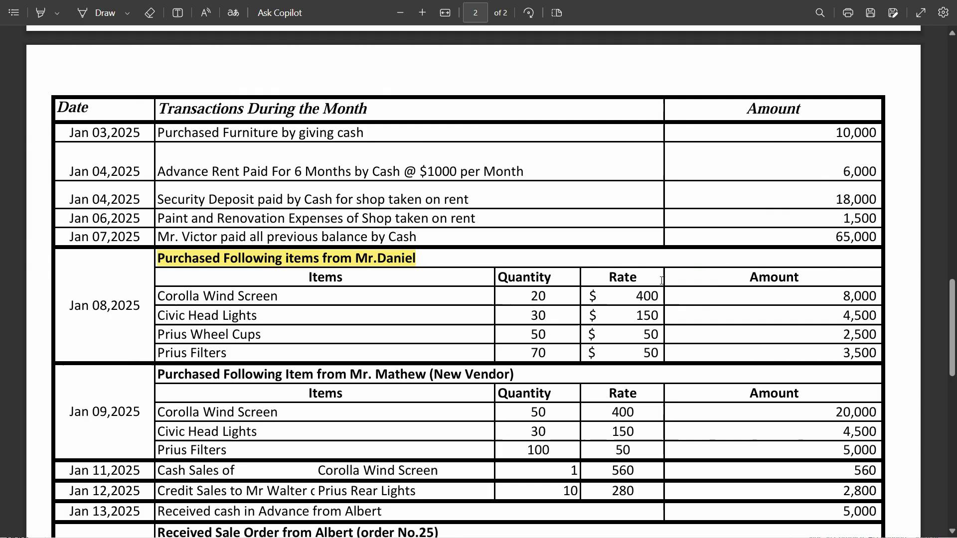
key(alt+Tab)
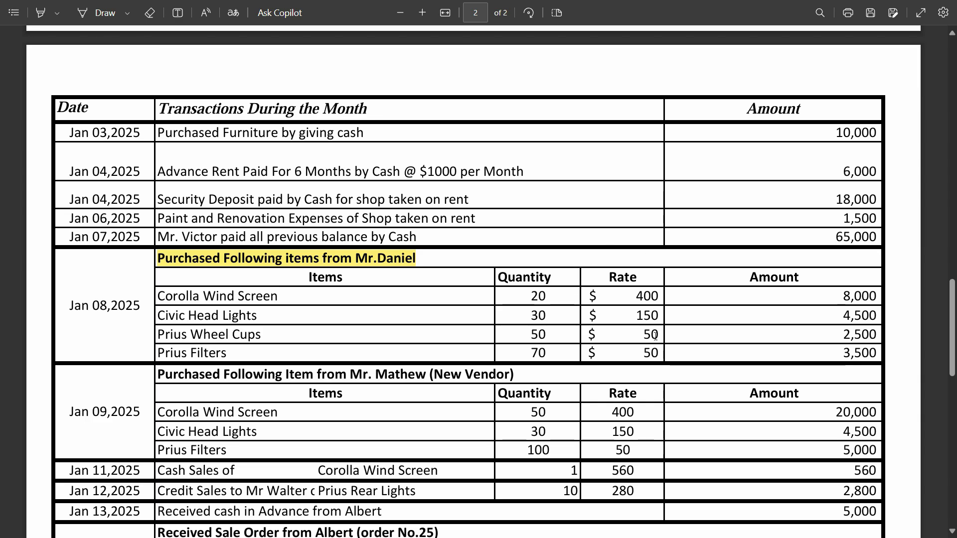
key(alt+Tab)
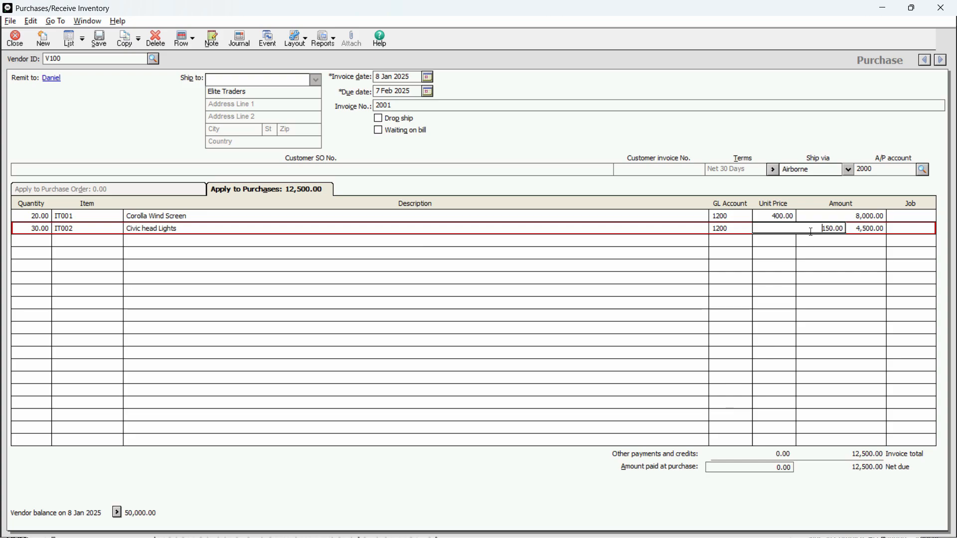
key(Tab)
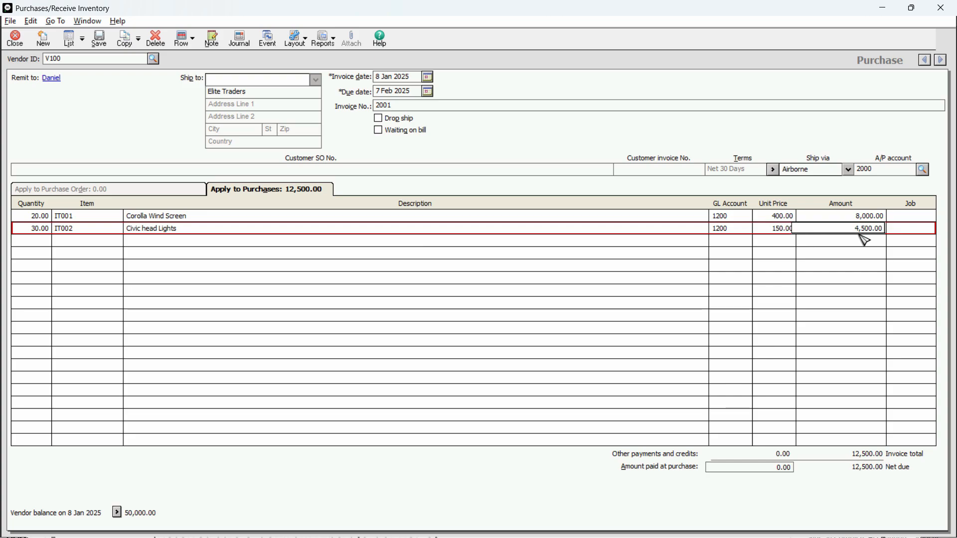
key(Tab)
key(Tab)
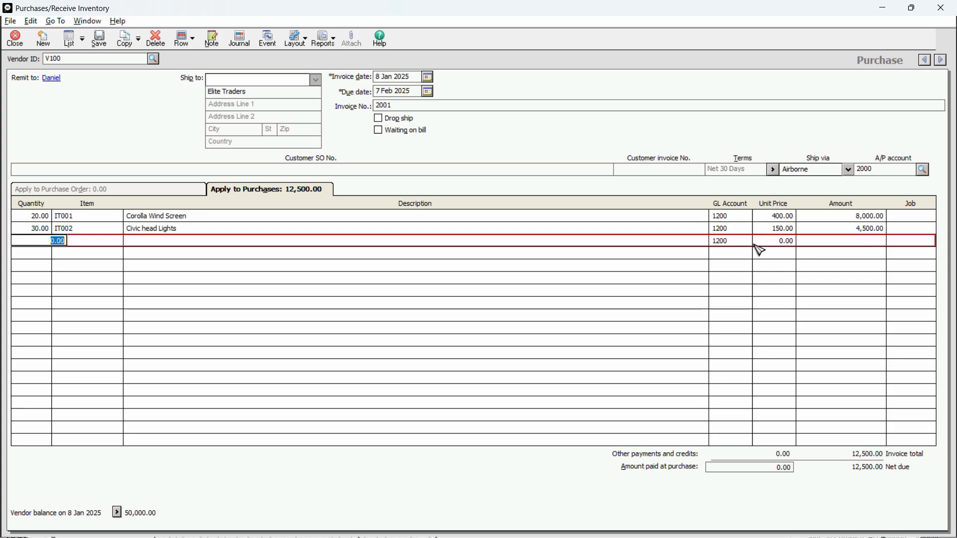
Step: Add line three: 50 × IT003 Prius Wheel Cups at 50.00, amount 2,500.00
key(alt+Tab)
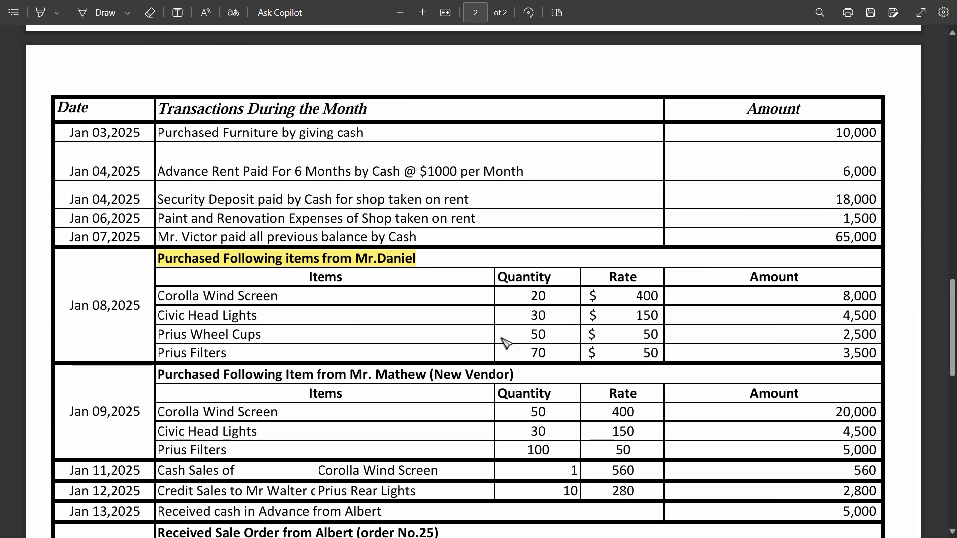
key(alt+Tab)
key(alt+Tab)
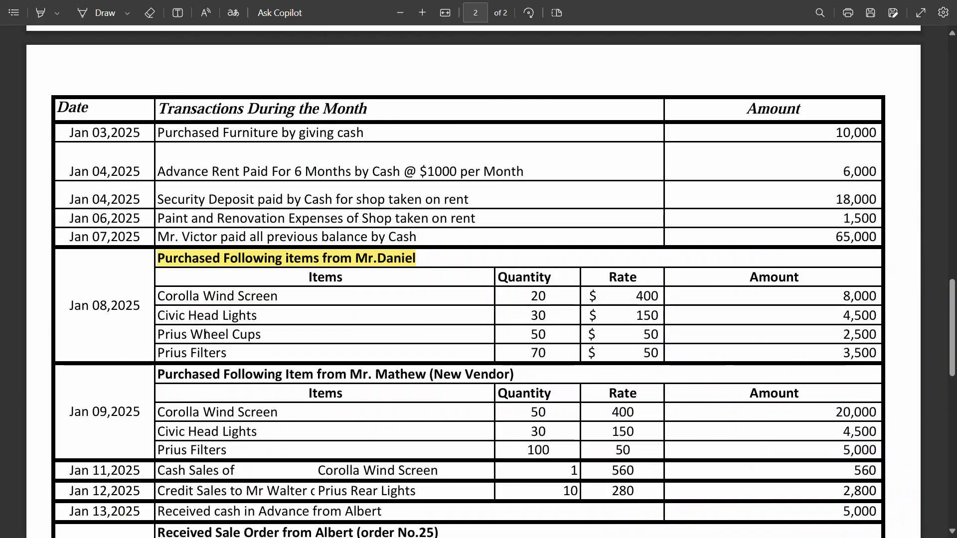
key(alt+Tab)
text(50)
key(Tab)
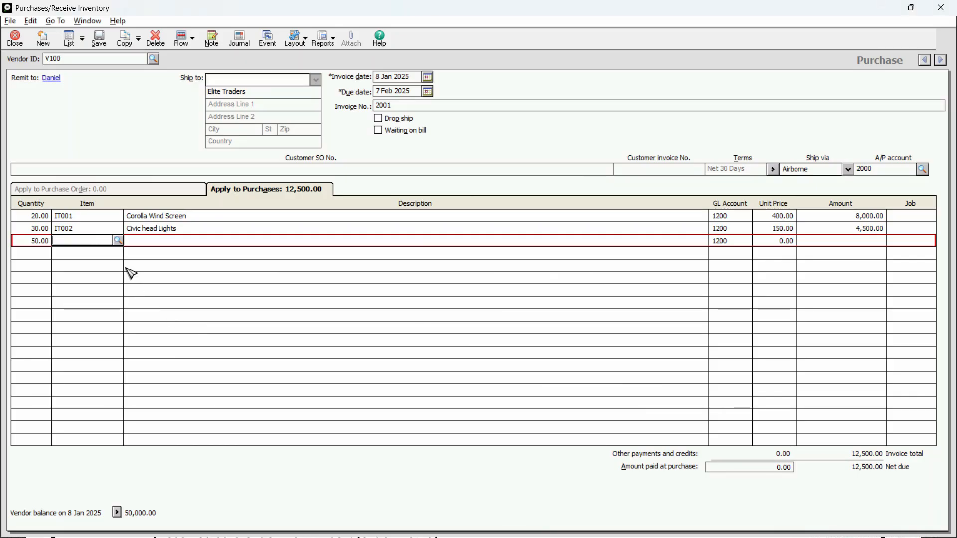
click(119, 241)
double_click(188, 270)
key(Tab)
key(Tab)
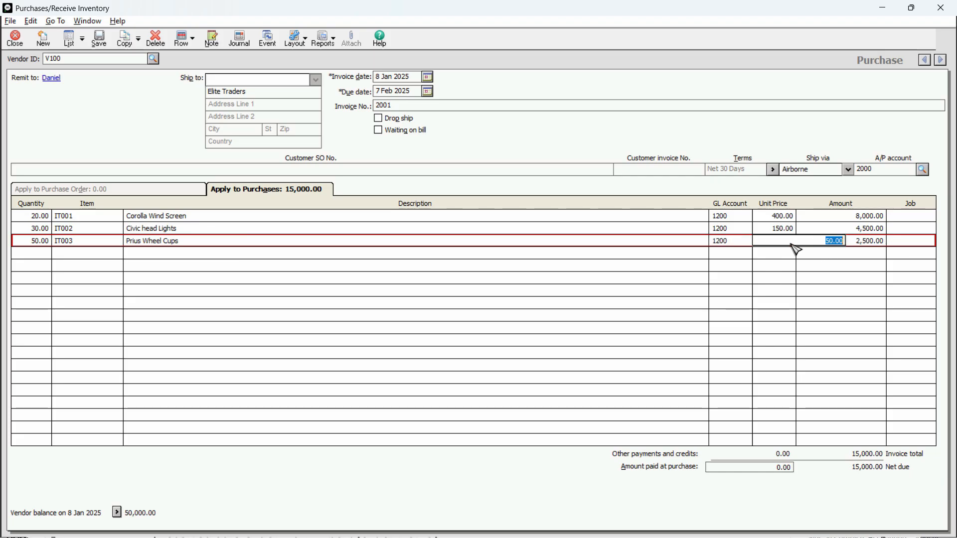
key(alt+Tab)
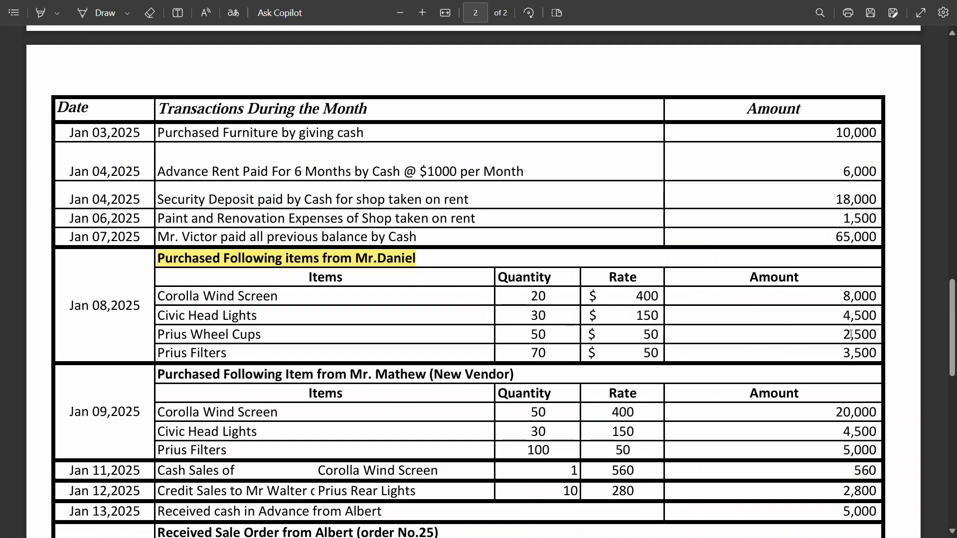
key(alt+Tab)
key(Tab)
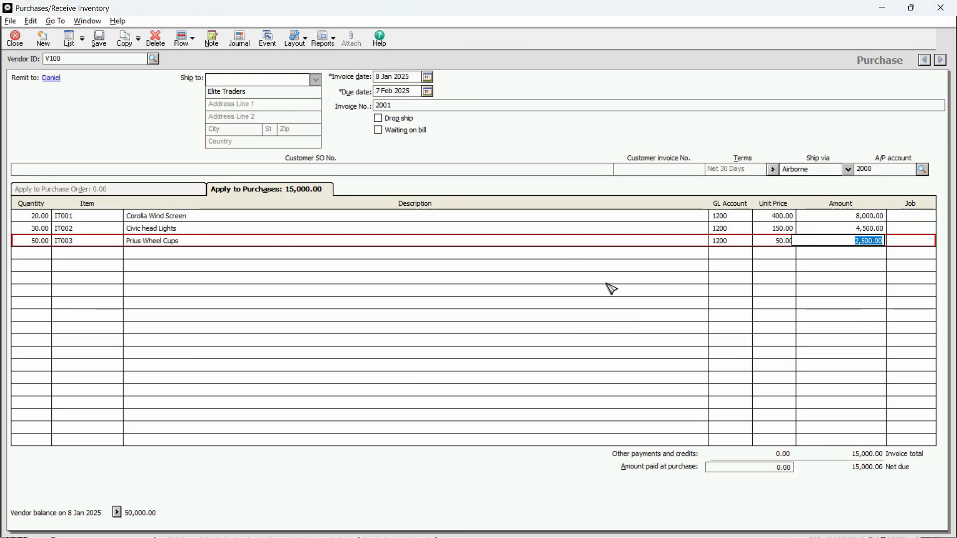
key(Tab)
Step: Start a fourth line with quantity 70 for Prius Filters
key(alt+Tab)
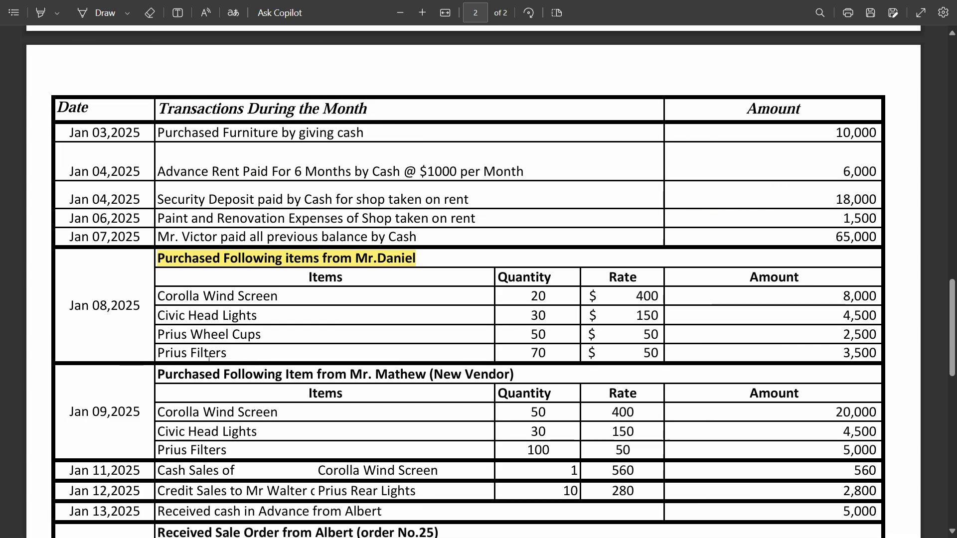
key(alt+Tab)
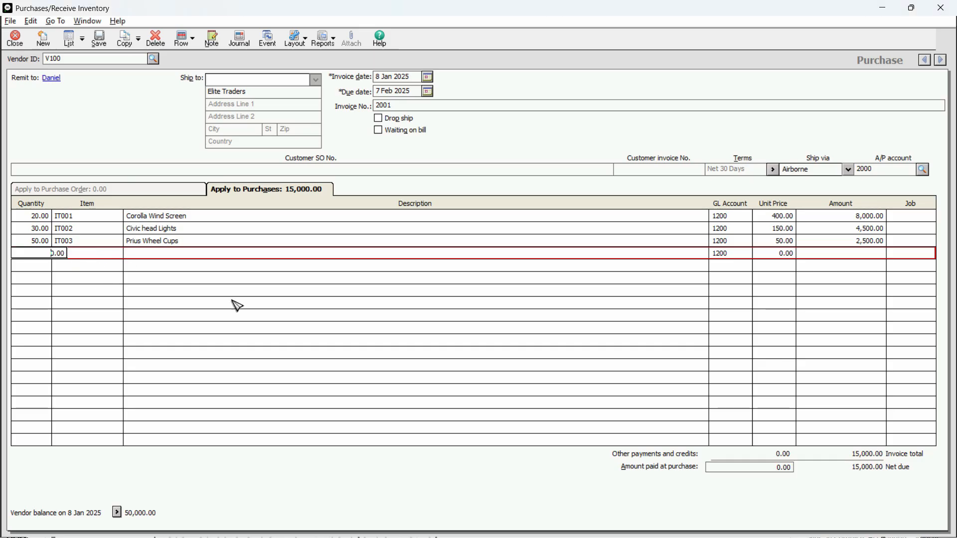
key(alt+Tab)
key(alt+Tab)
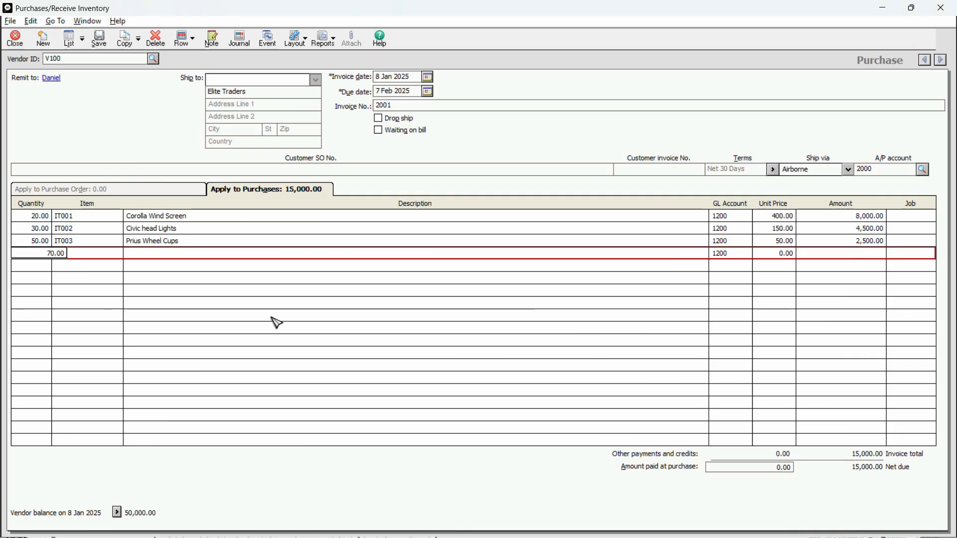
key(Tab)
click(119, 253)
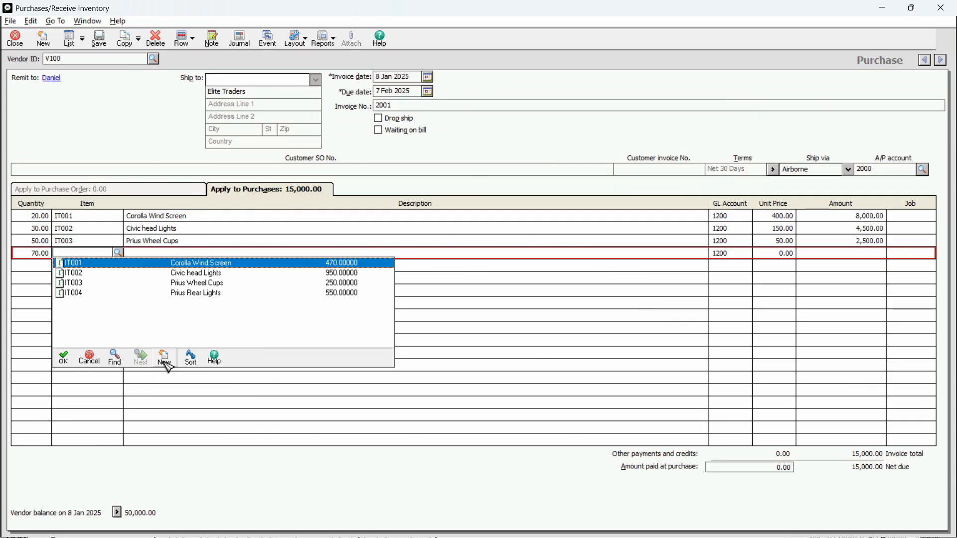
Step: Create and save stock item IT005 'Prius Filters' with the Average cost method
click(165, 359)
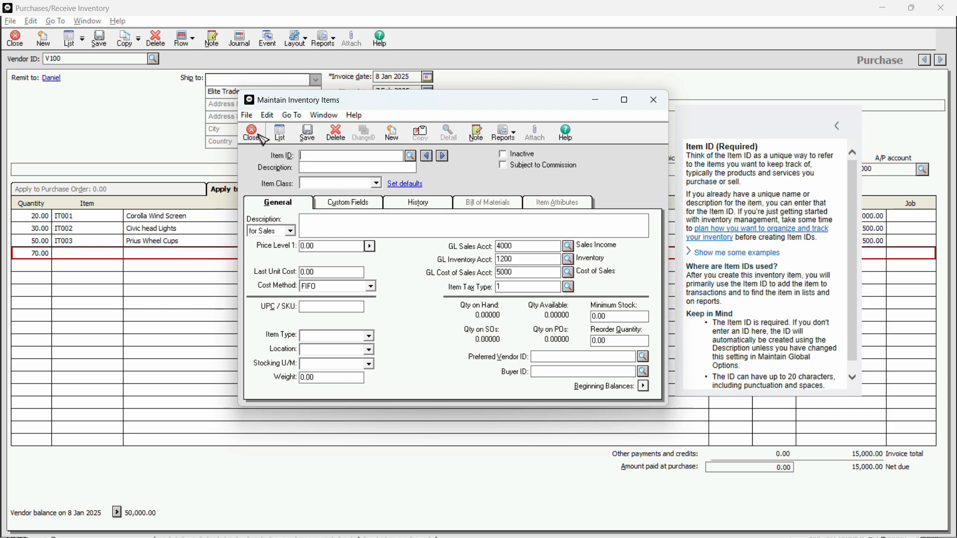
text(i)
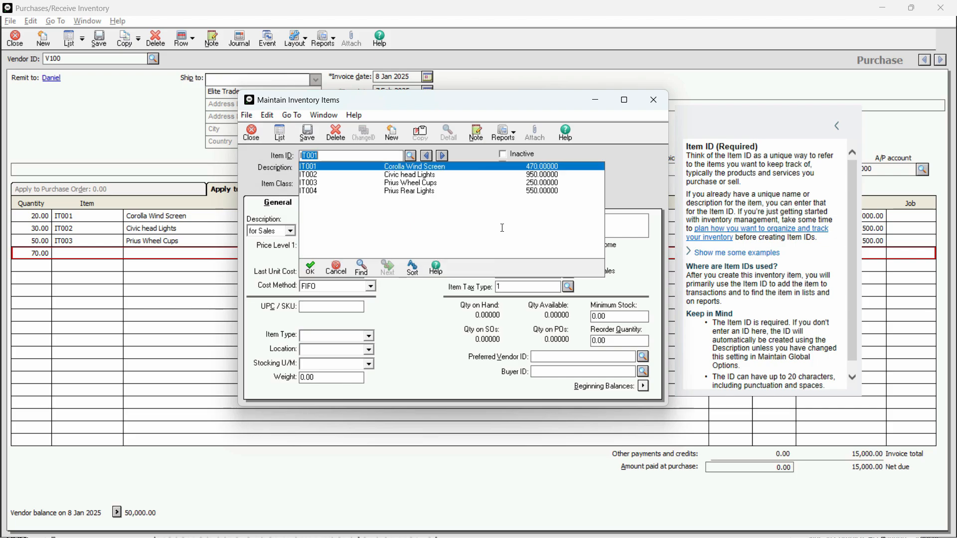
text(t005)
key(Tab)
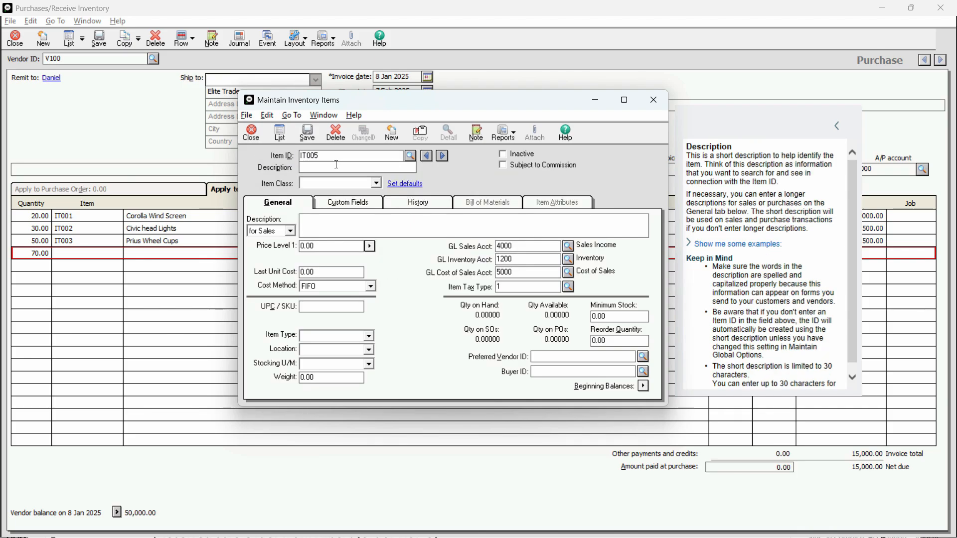
text(Prius Filters)
click(343, 184)
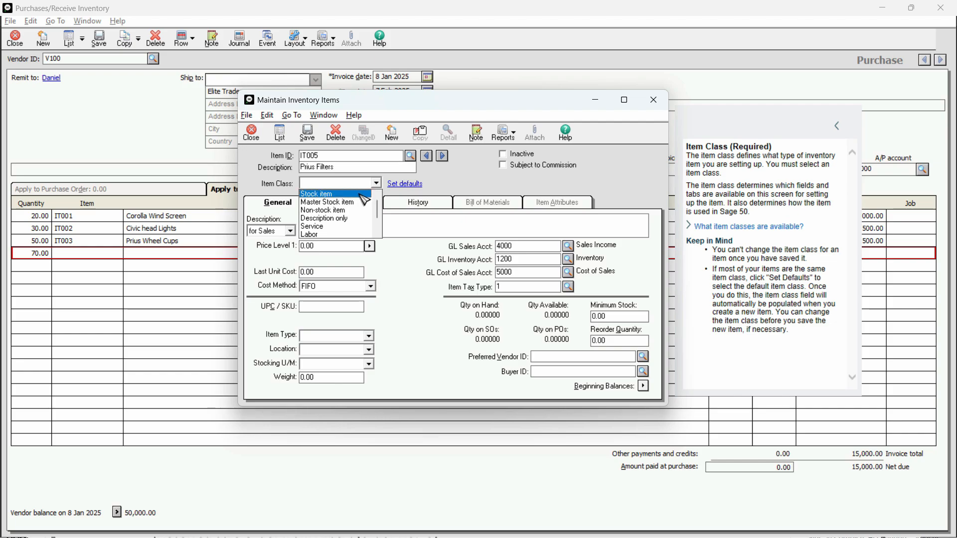
click(329, 195)
click(332, 287)
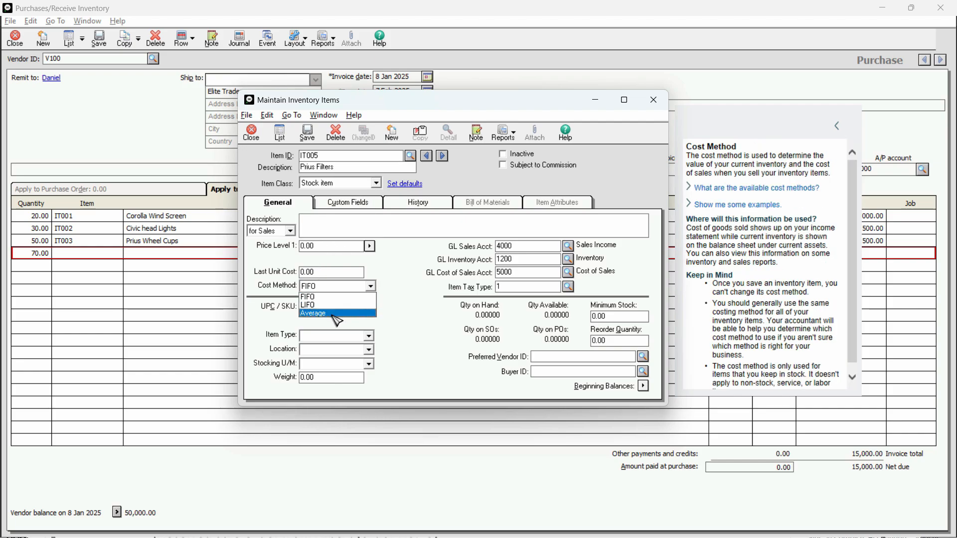
click(334, 319)
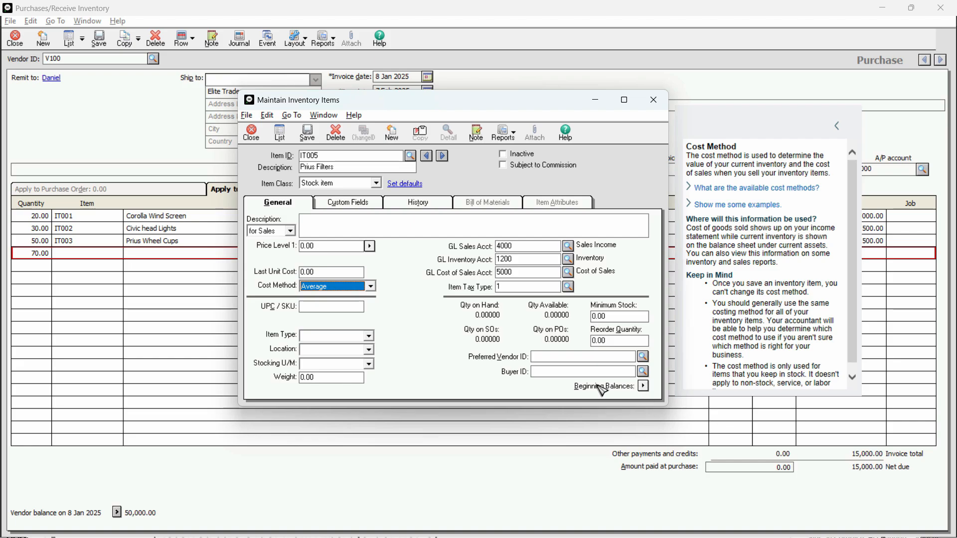
click(307, 132)
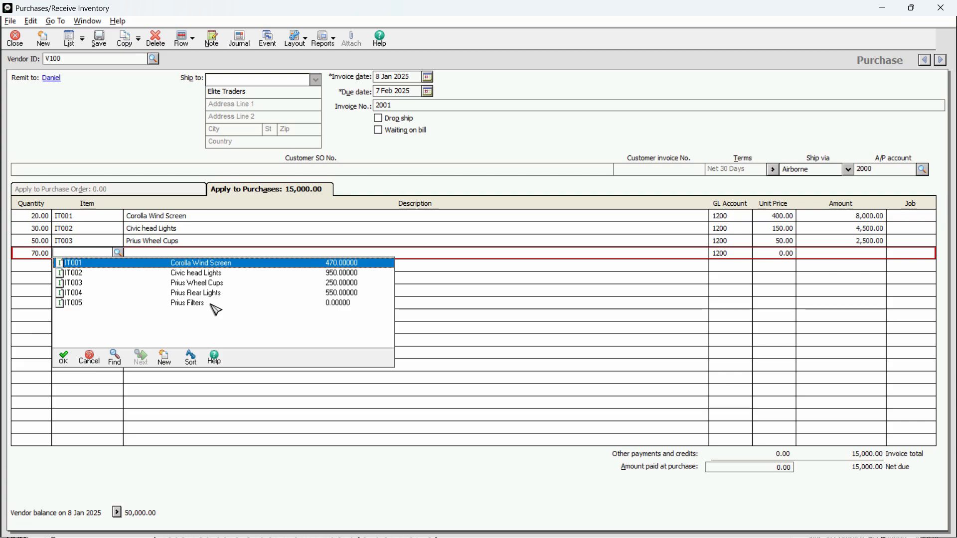
Step: Complete line four as 70 × IT005 Prius Filters at 50.00, bringing the bill to 18,500.00
key(Escape)
key(alt+Tab)
drag(586, 355, 652, 357)
key(alt+Tab)
key(alt+Tab)
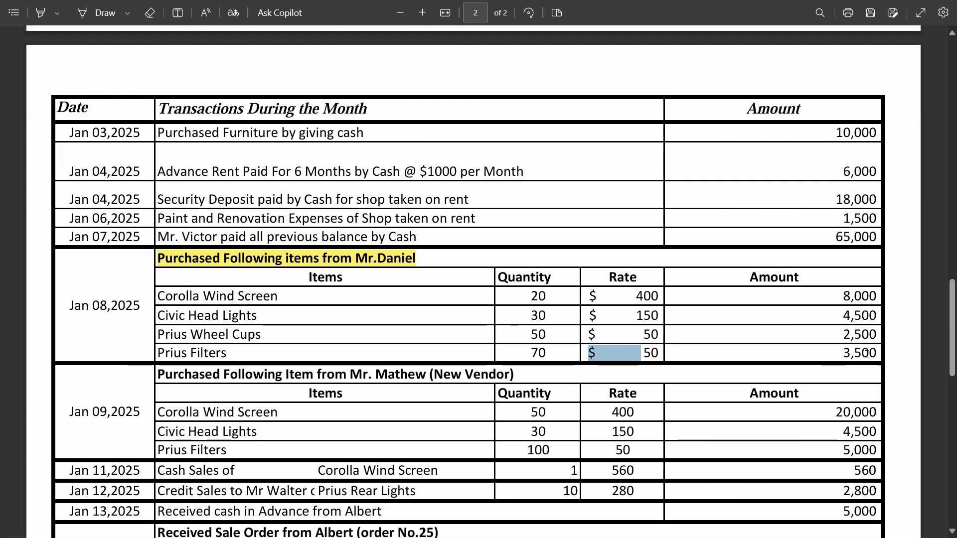
key(alt+Tab)
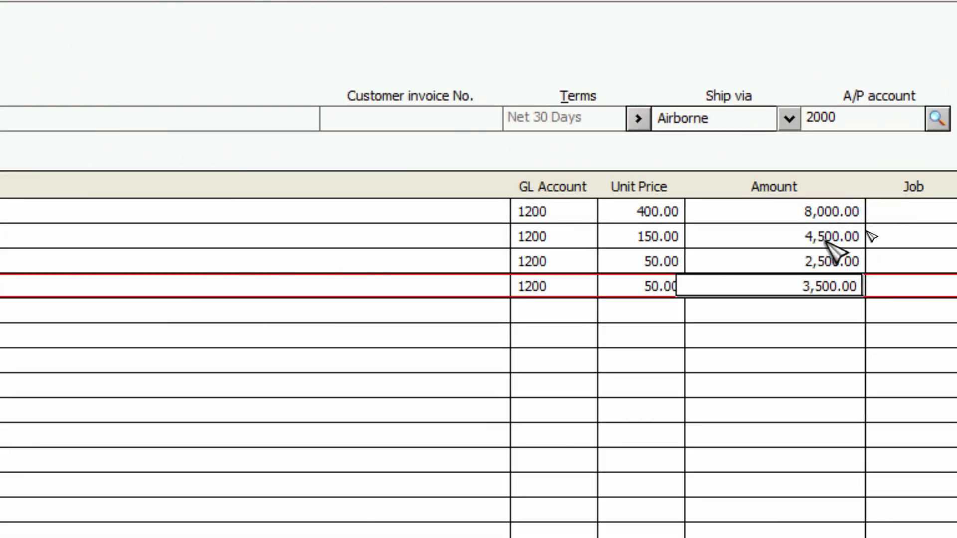
key(alt+Tab)
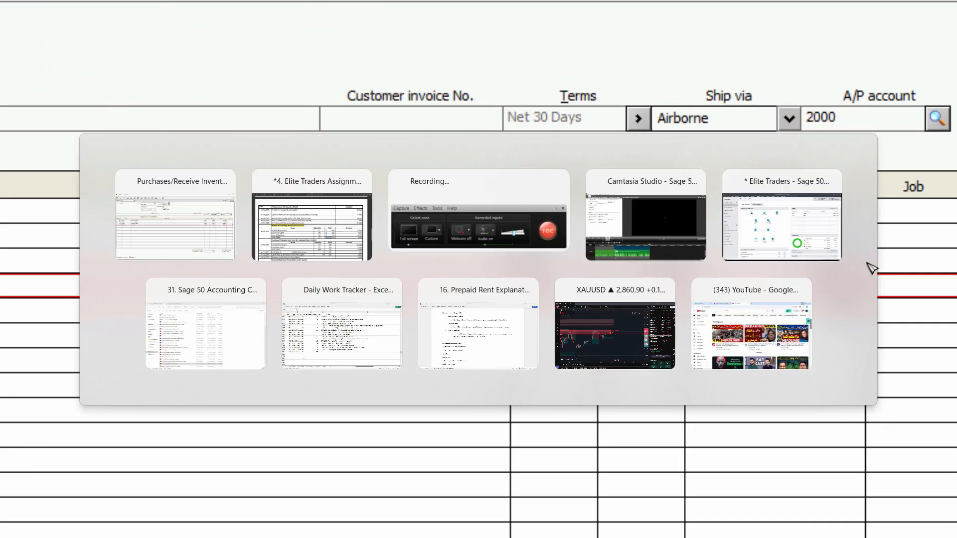
scroll(813, 459, down, 1)
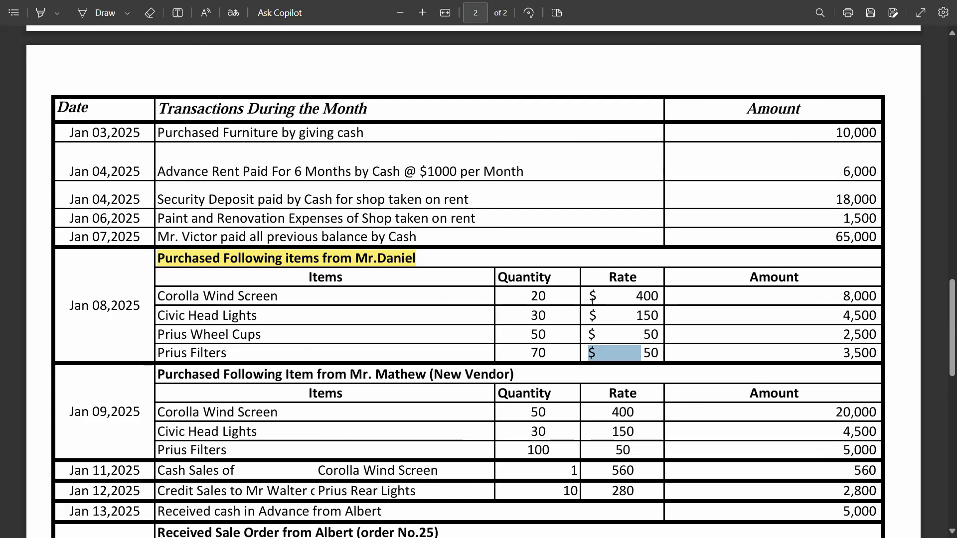
key(alt+Tab)
Step: Resolve the duplicate-number warning by saving as invoice 2002, then reopen the UNPAID bill
click(99, 39)
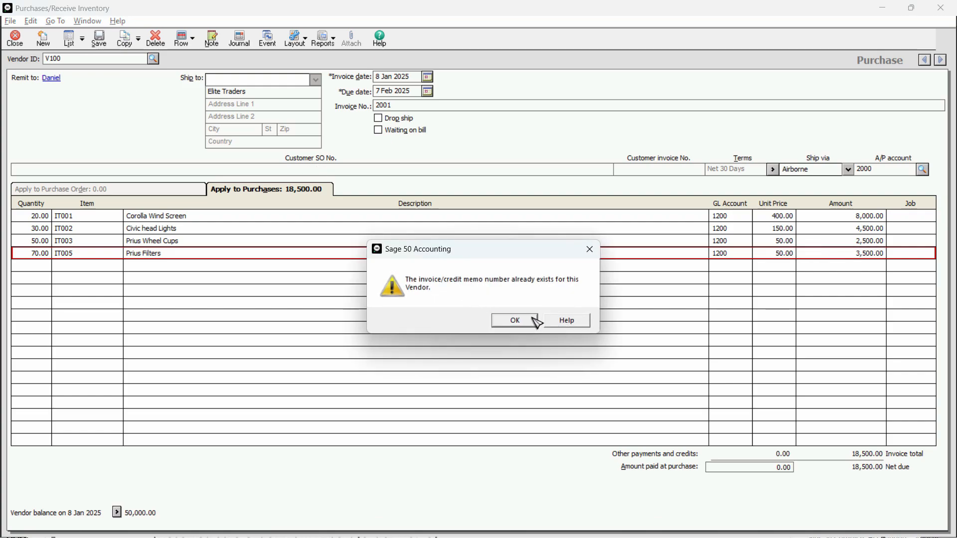
click(515, 321)
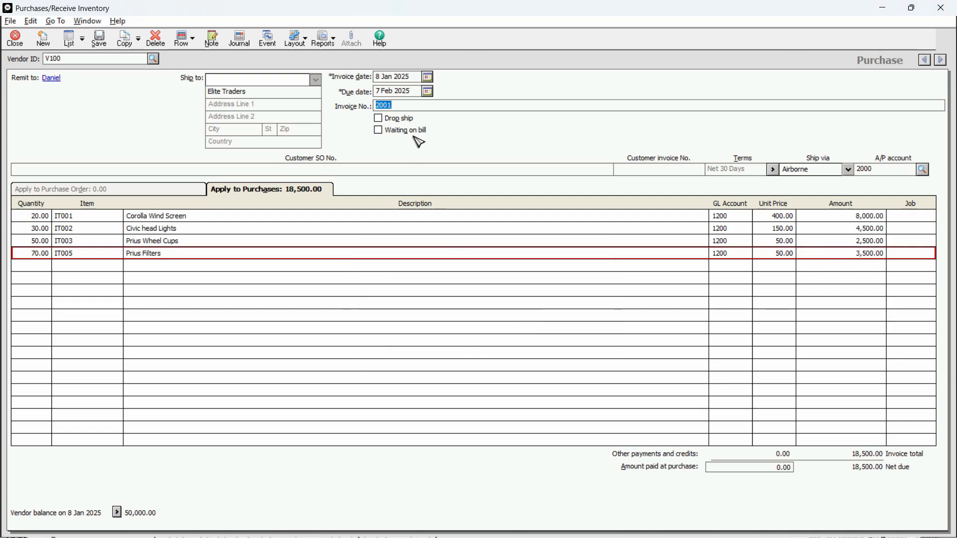
click(423, 107)
key(BackSpace)
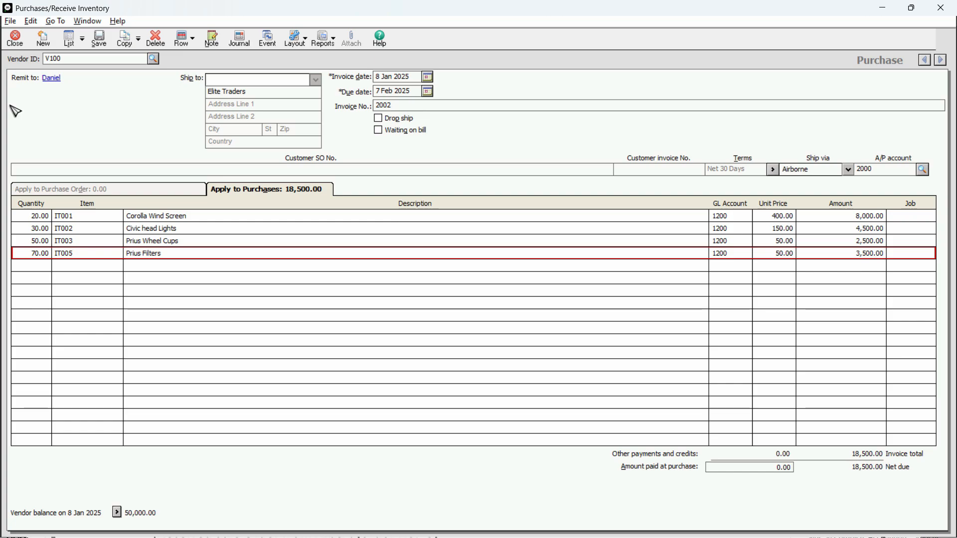
key(ctrl+s)
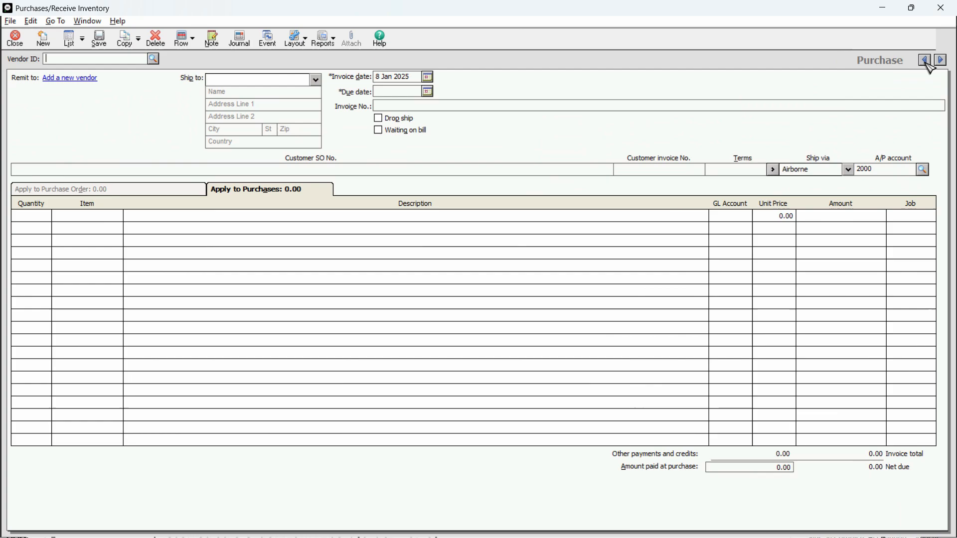
click(925, 61)
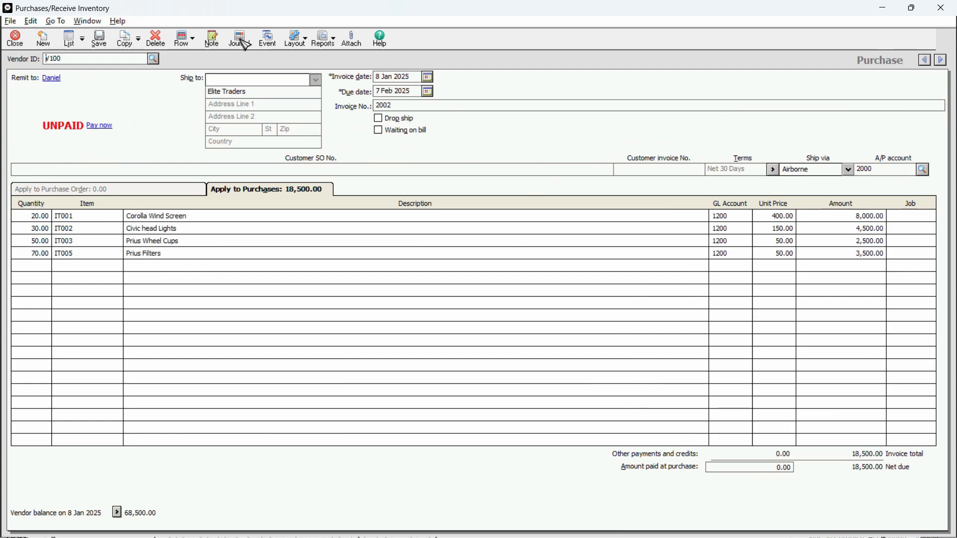
click(243, 43)
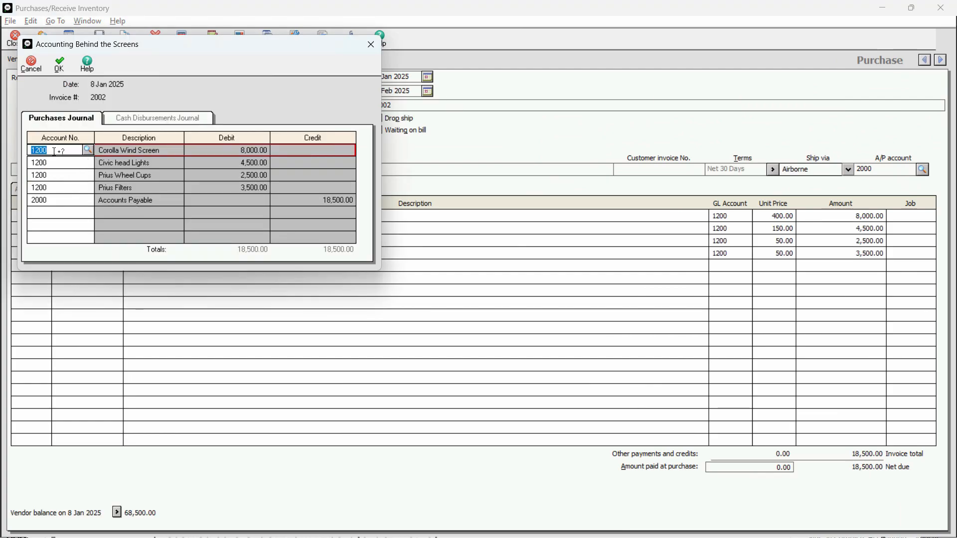
click(87, 149)
click(89, 151)
click(91, 162)
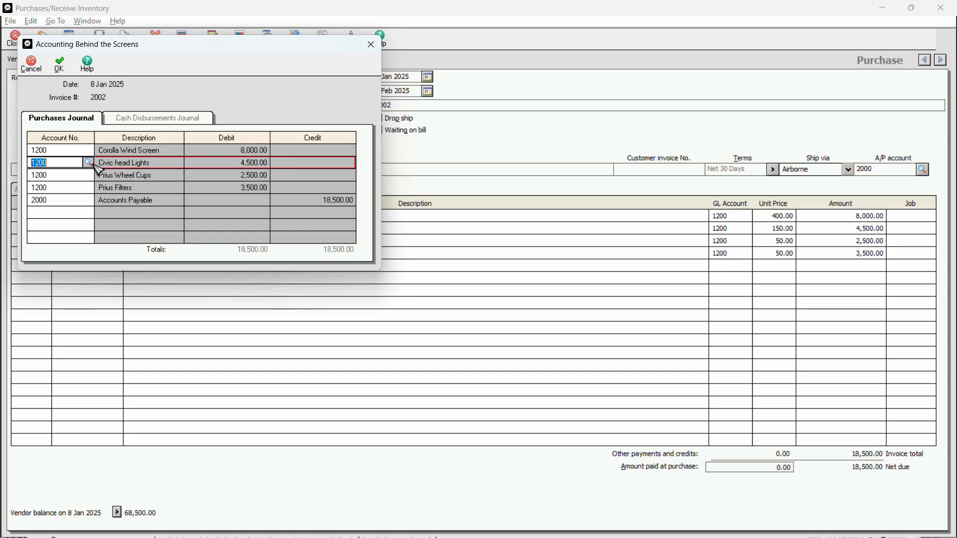
click(91, 163)
click(91, 163)
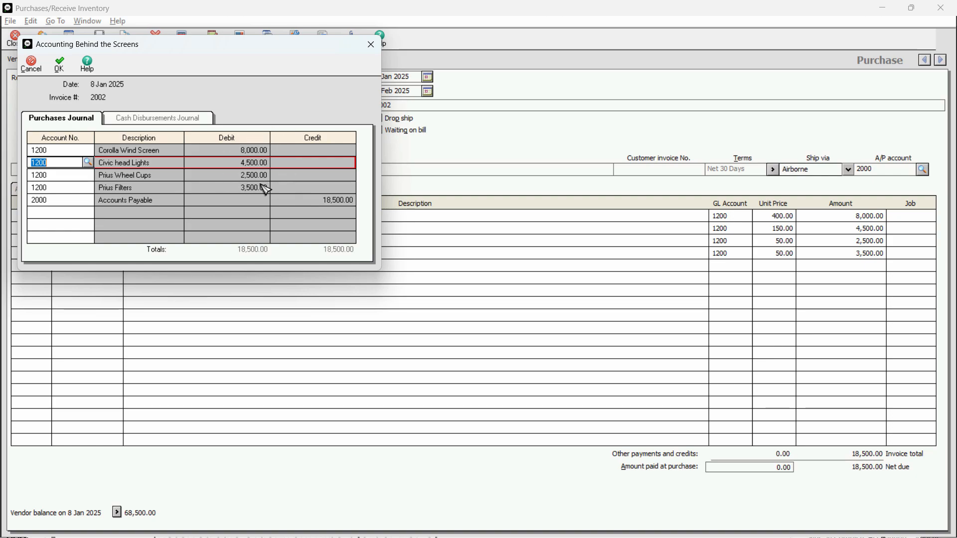
key(Down)
key(Down)
key(Down)
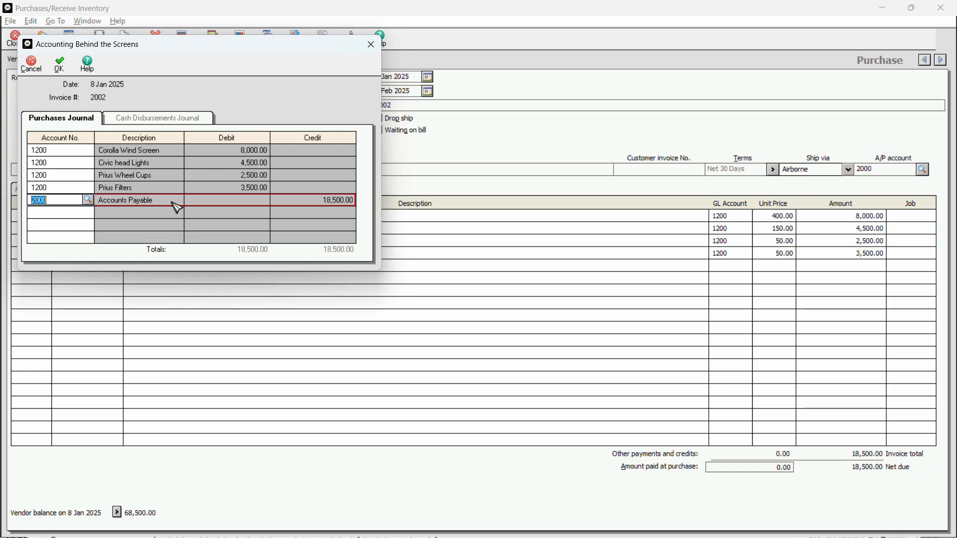
key(Escape)
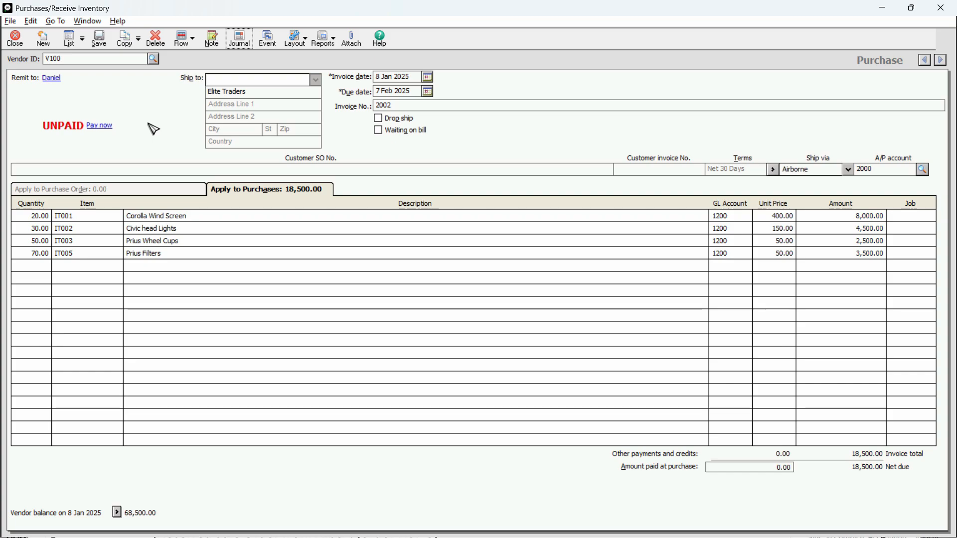